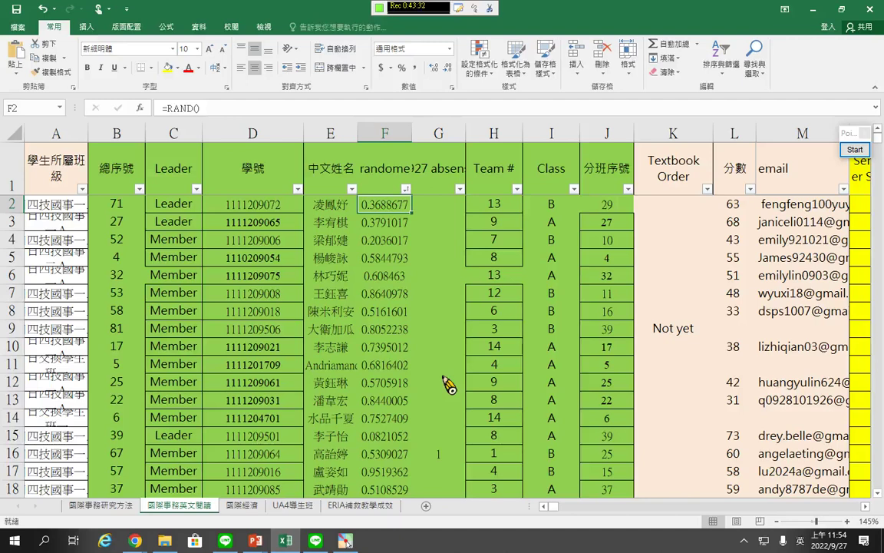
left_click(829, 537)
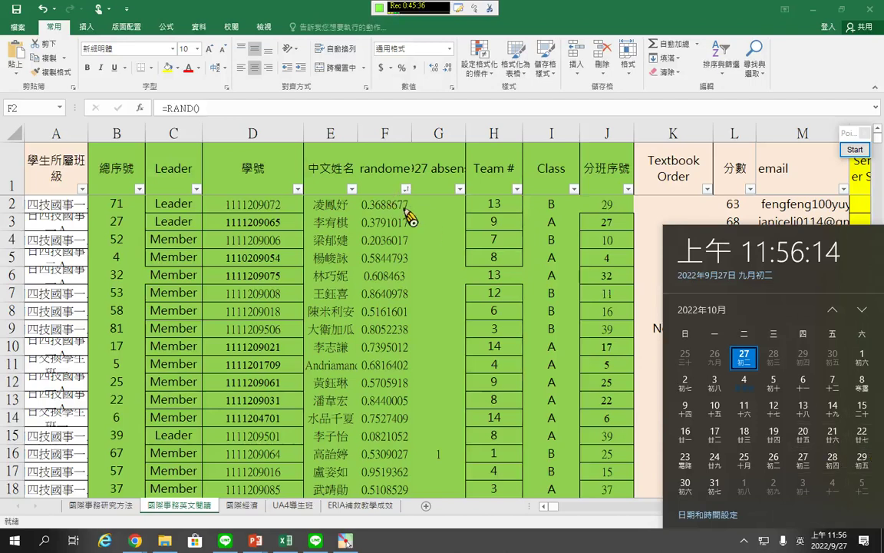
left_click(516, 241)
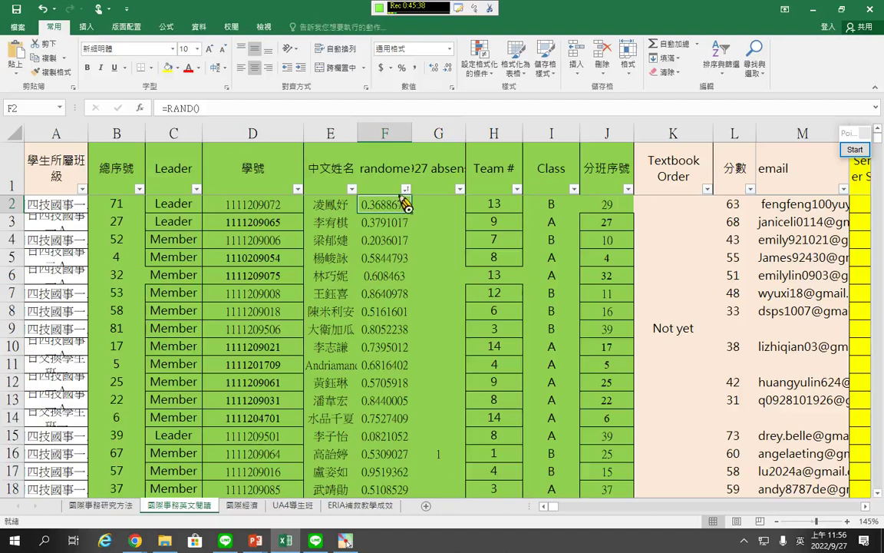
Reshuffle the student list by sorting the randome column from smallest to largest three times.
left_click(441, 208)
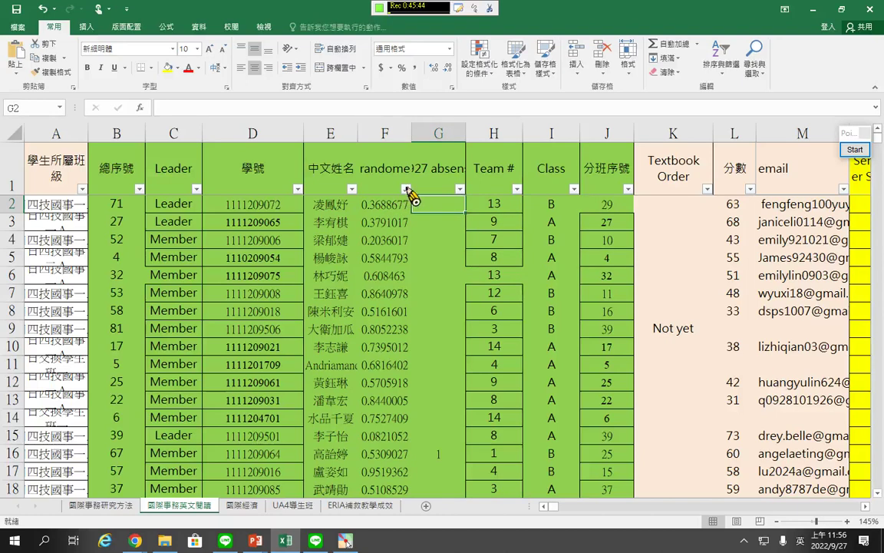
left_click(405, 189)
left_click(351, 182)
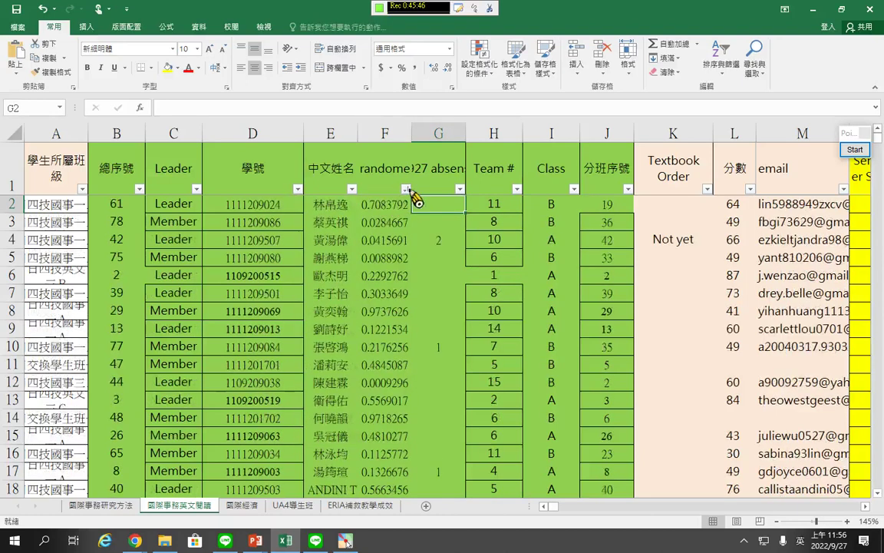
left_click(404, 189)
left_click(384, 203)
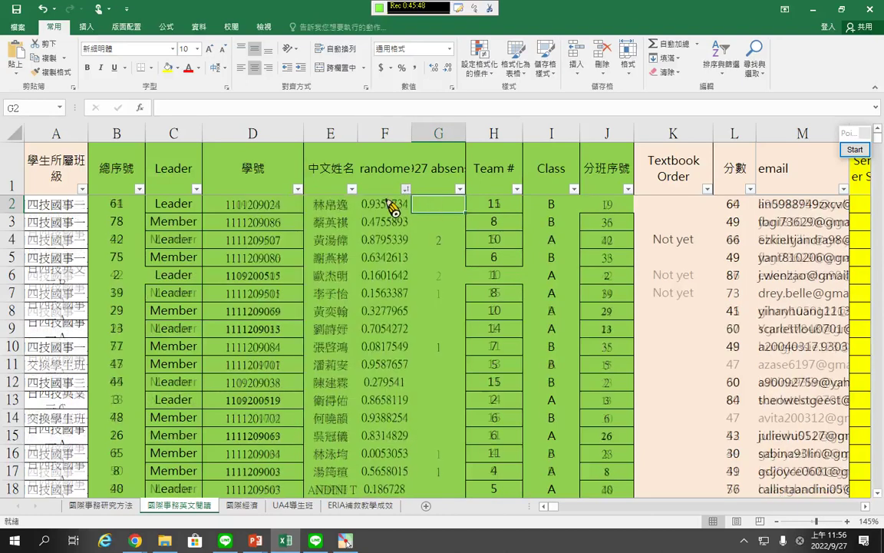
left_click(405, 188)
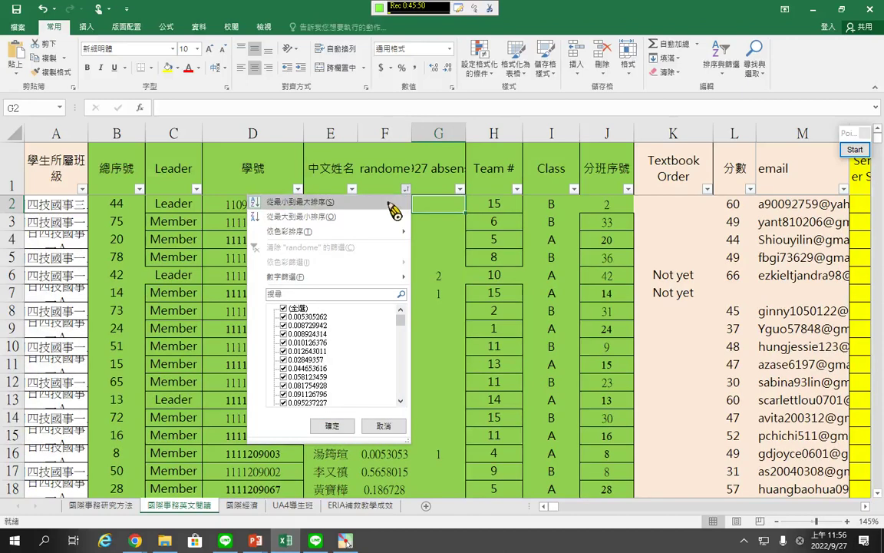
left_click(391, 204)
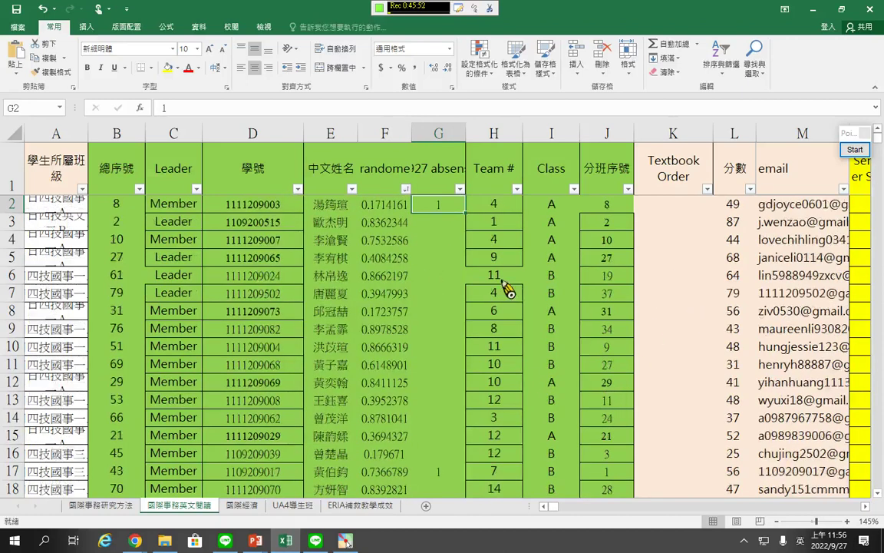
Insert a blank column between the randome and 0927 absense columns.
left_click(438, 139)
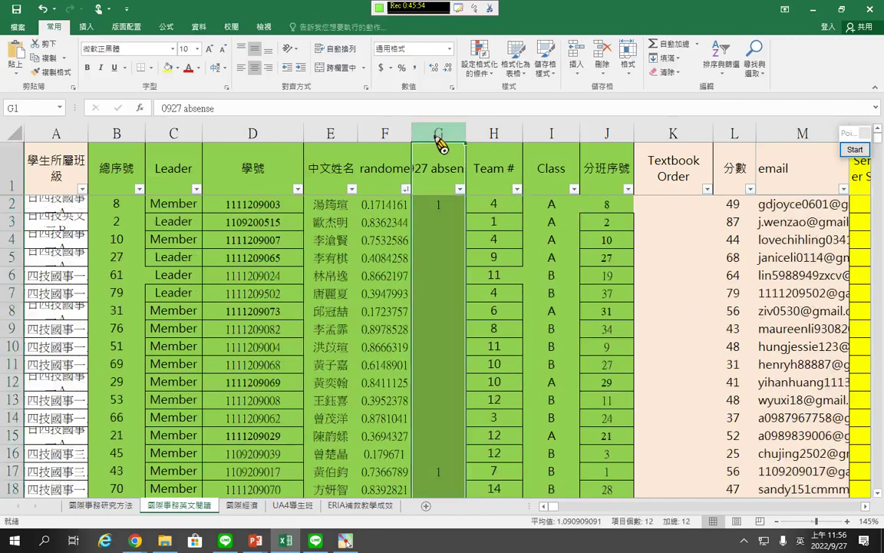
right_click(438, 140)
left_click(474, 224)
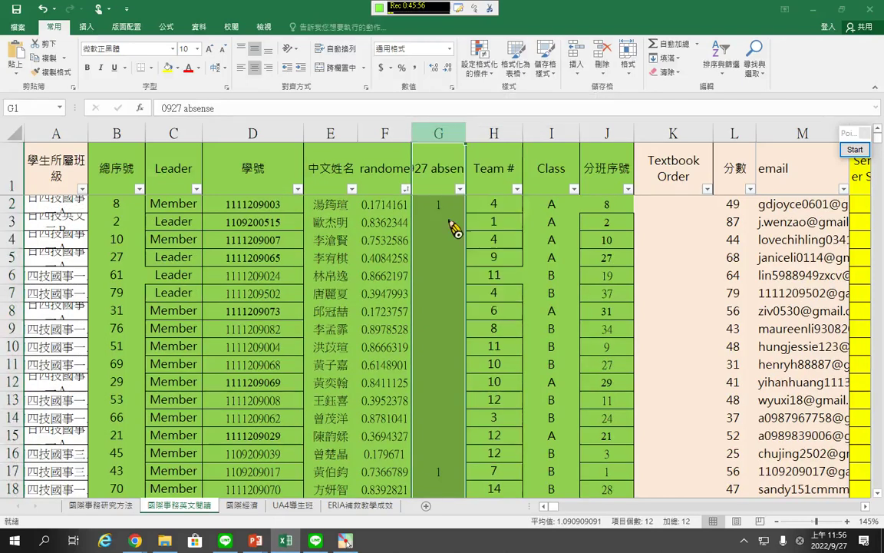
left_click(435, 232)
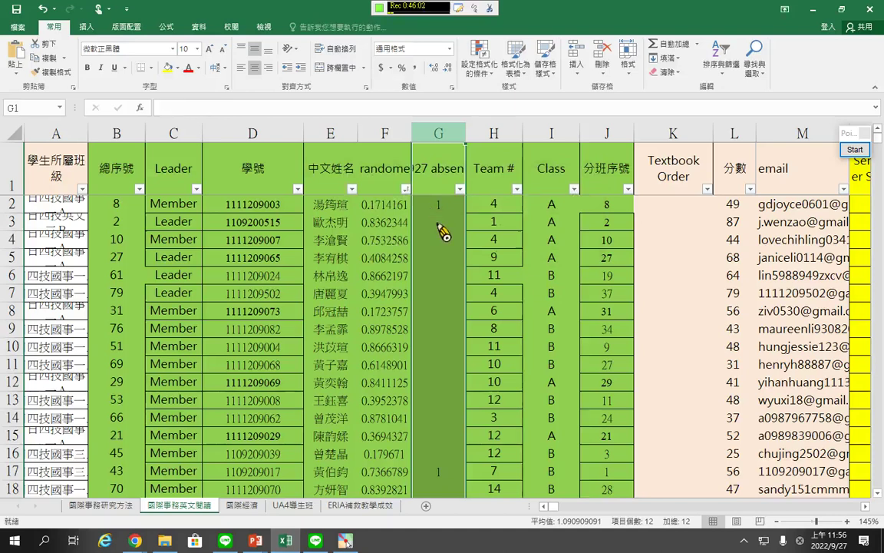
key("ctrl+shift+plus")
Number the students in the new column G by entering 1 and 2 in G2 and G3 and filling the series down to 81.
left_click(437, 209)
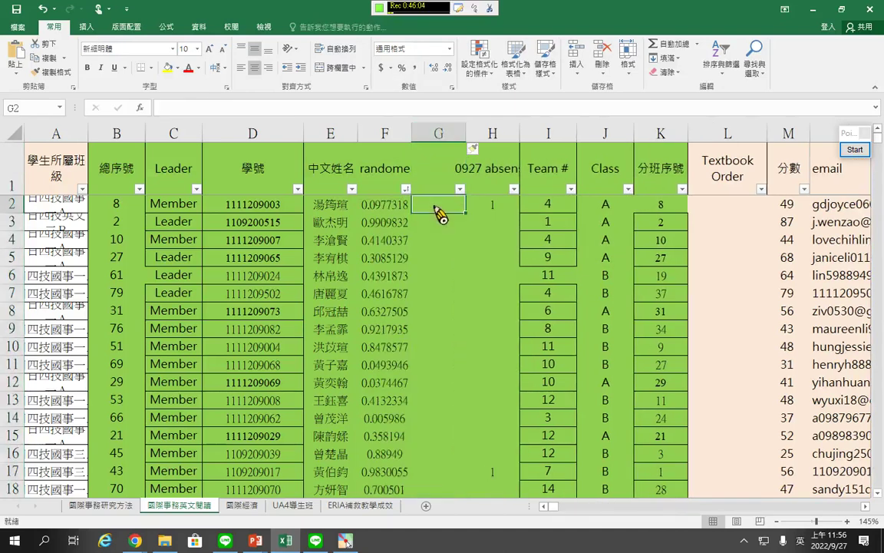
type("1")
key("Return")
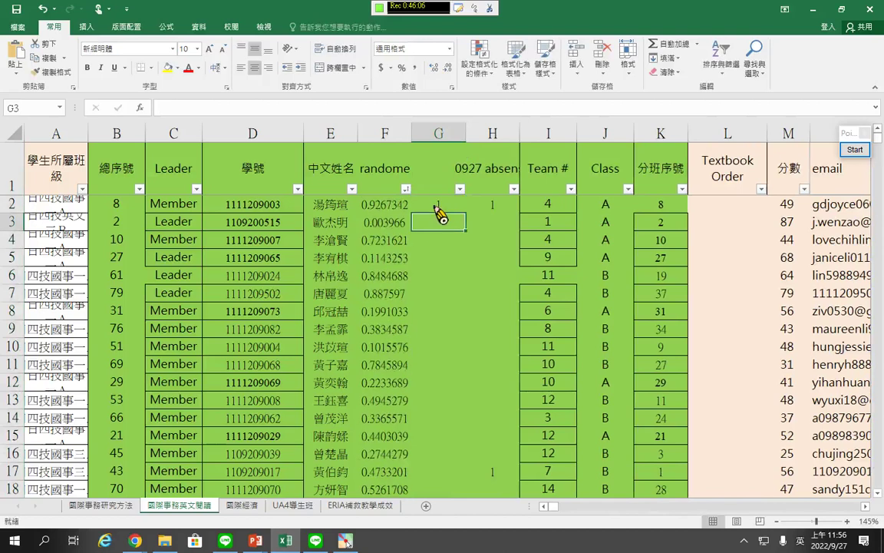
type("2")
key("Return")
left_click_drag(464, 202, 465, 228)
double_click(465, 229)
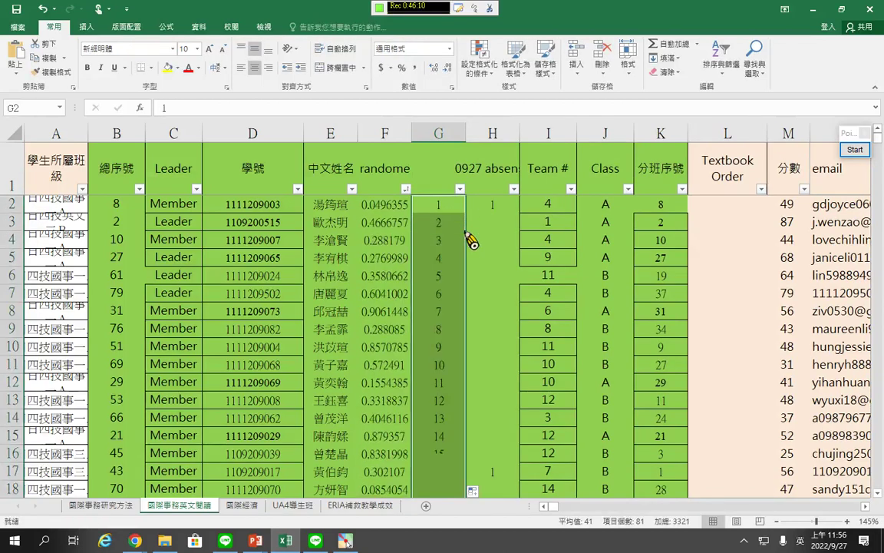
Check the numbered list from the student at number 60, selecting E61:G61, down to the last row.
scroll(543, 288, "down", 17)
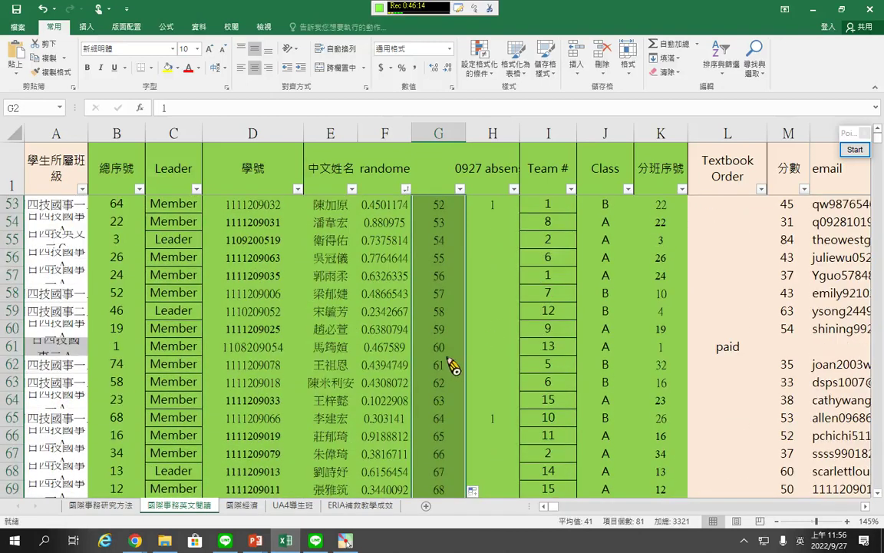
left_click_drag(434, 346, 339, 358)
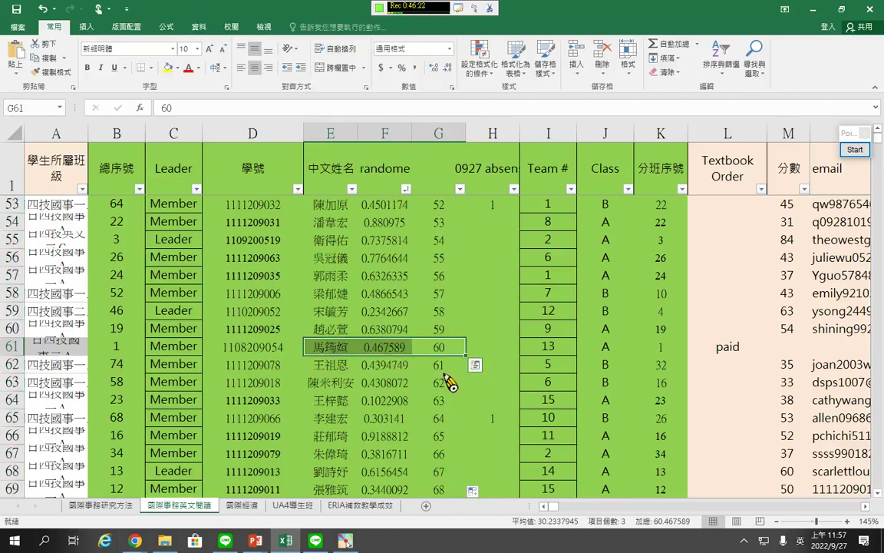
scroll(446, 380, "down", 2)
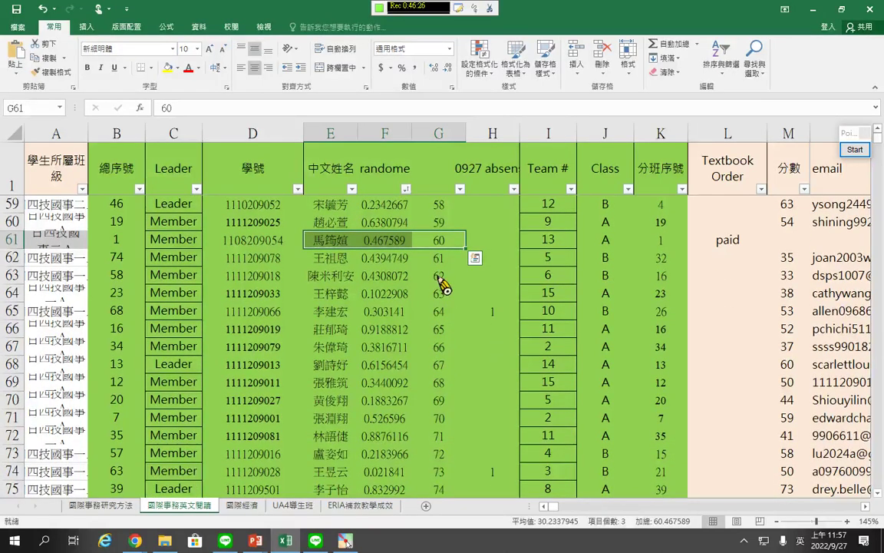
scroll(444, 285, "down", 1)
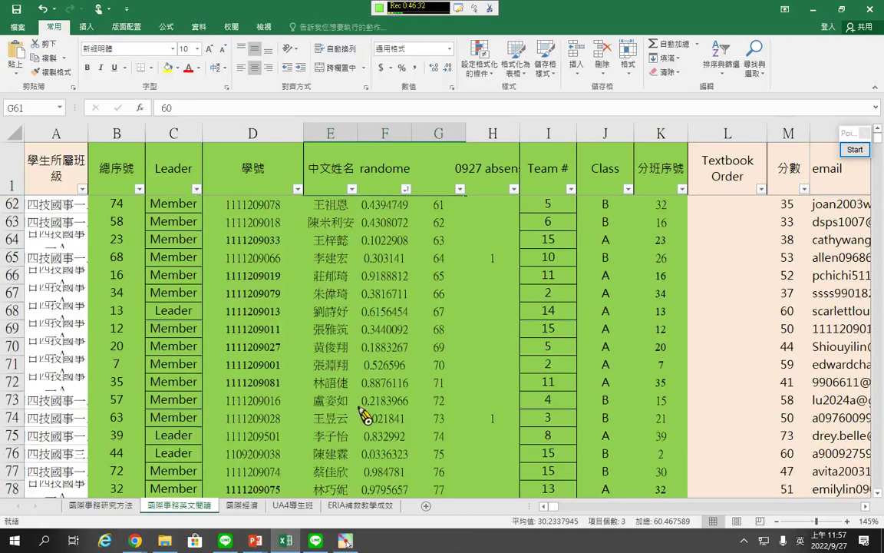
scroll(361, 386, "down", 3)
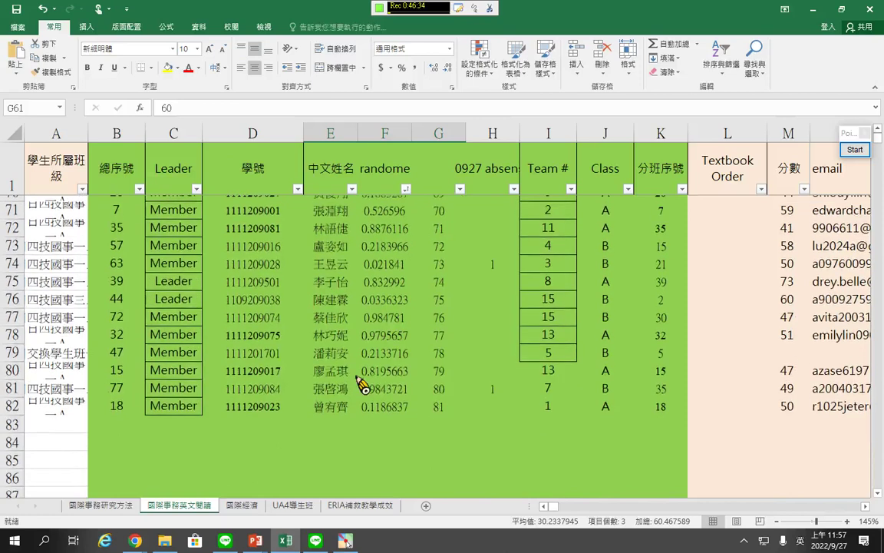
scroll(361, 386, "up", 3)
scroll(401, 347, "up", 1)
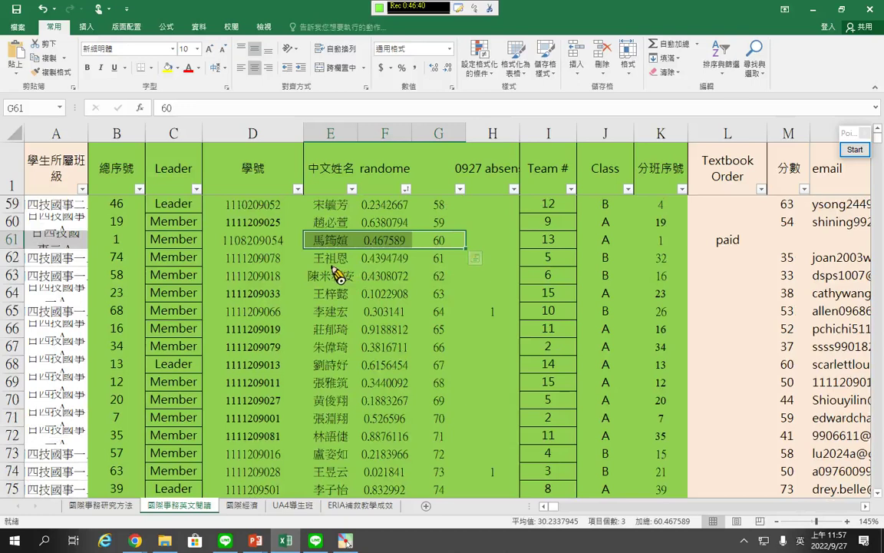
Copy the names, random values and numbers 61 to 81 (E62:G82) and send them as text to the LINE group 111-1 English Readings for International Affairs.
left_click_drag(330, 262, 443, 352)
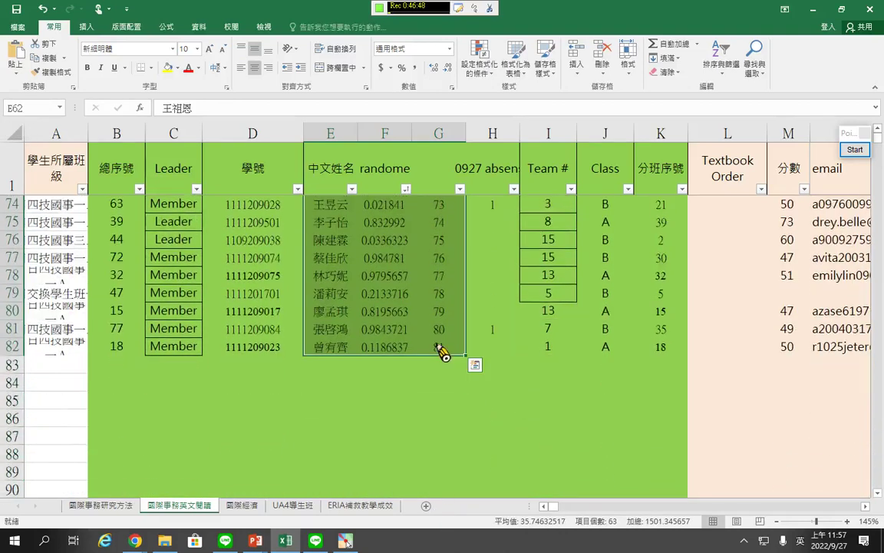
key("ctrl+c")
left_click(315, 541)
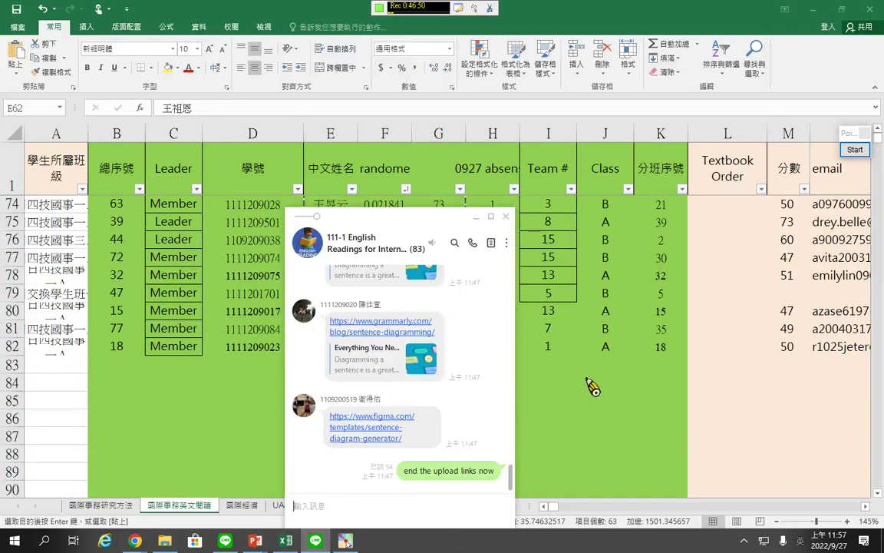
left_click(490, 215)
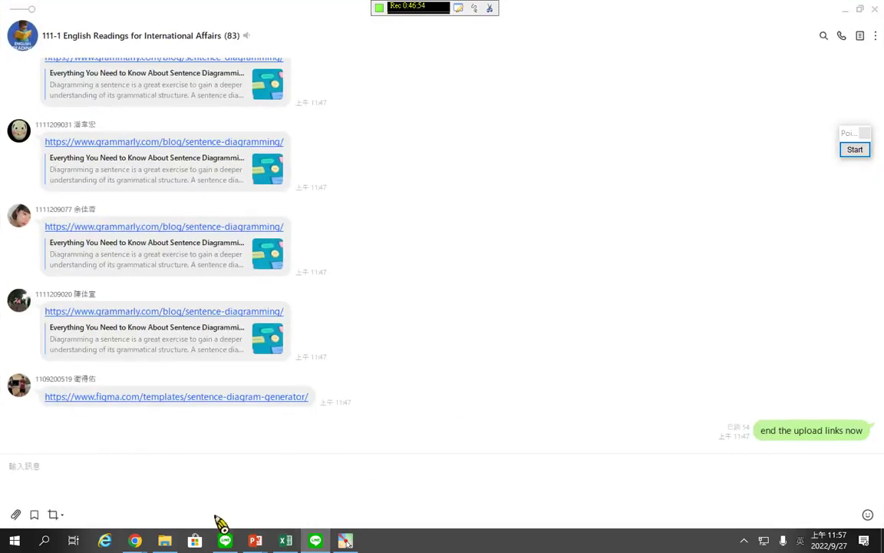
key("ctrl+v")
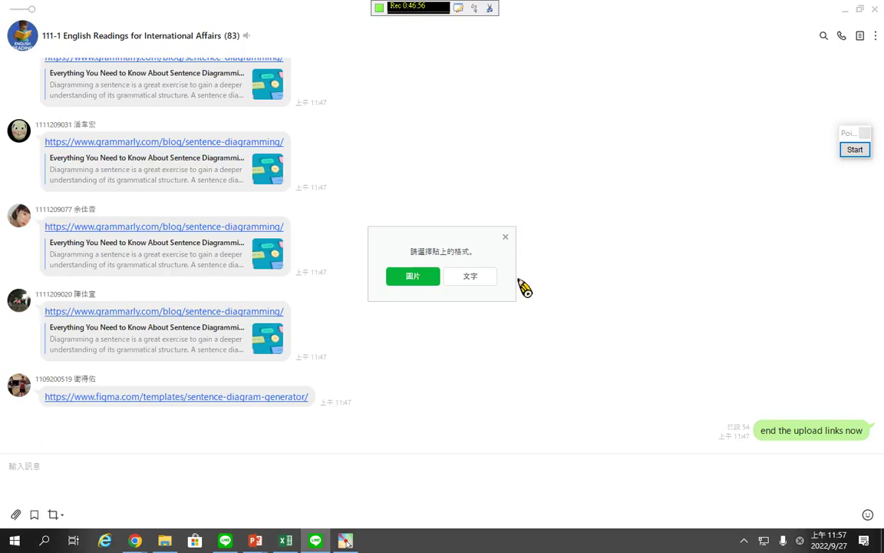
left_click(470, 276)
key("Return")
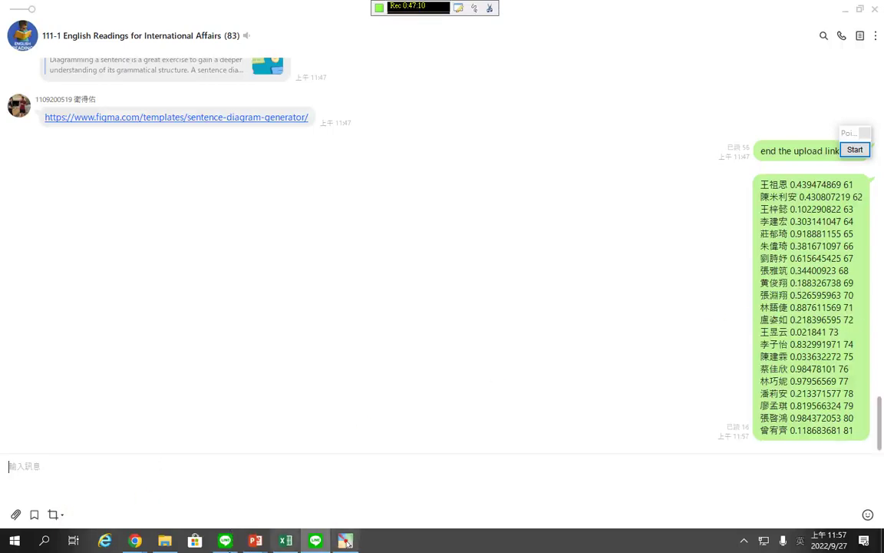
Copy the Excel rows numbered 1 to 60 (E2:G61) and paste them as text into the LINE group's message box.
left_click(285, 542)
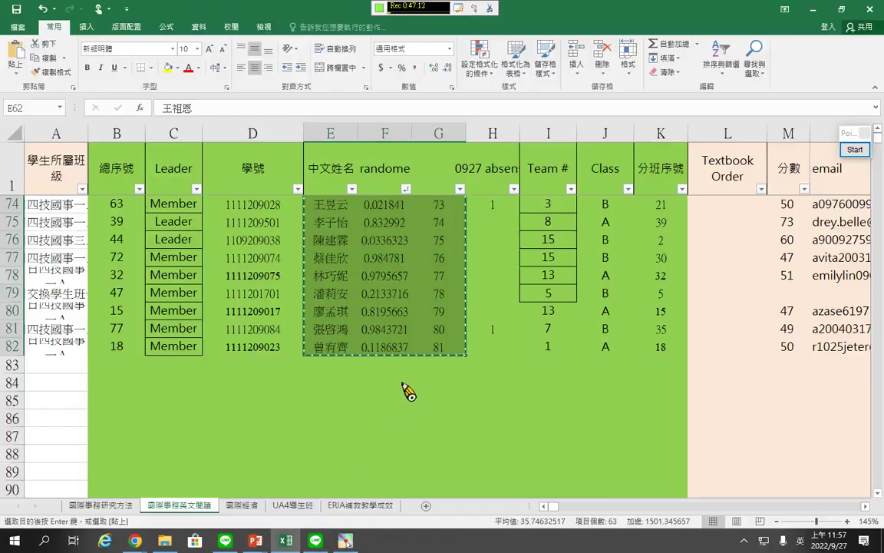
scroll(405, 399, "up", 9)
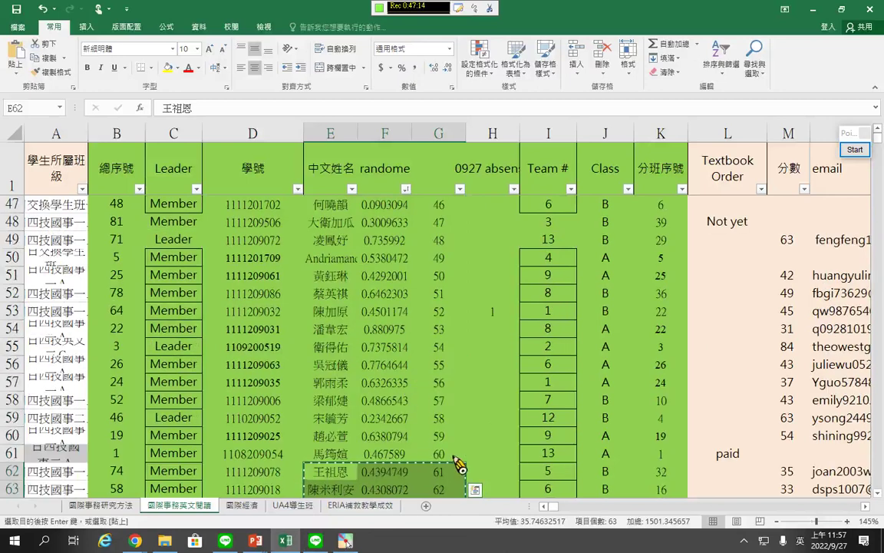
left_click_drag(439, 454, 295, 198)
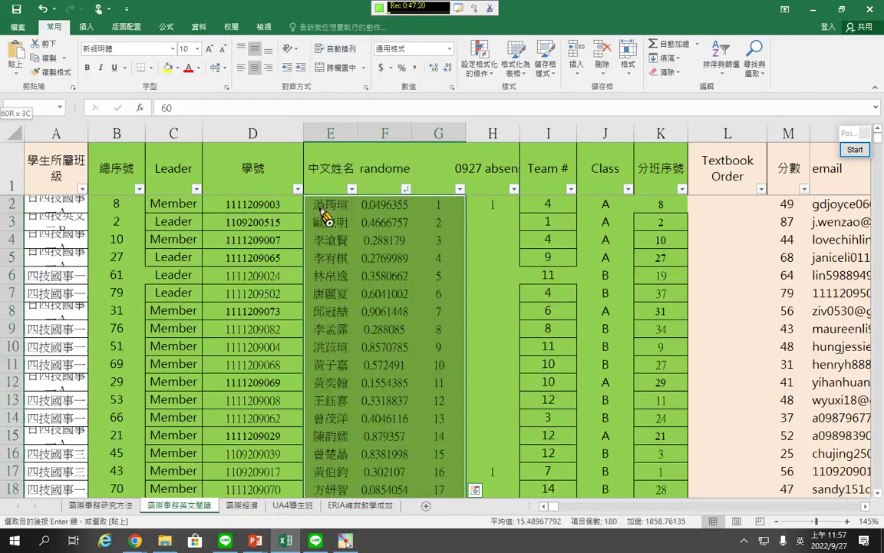
key("ctrl+c")
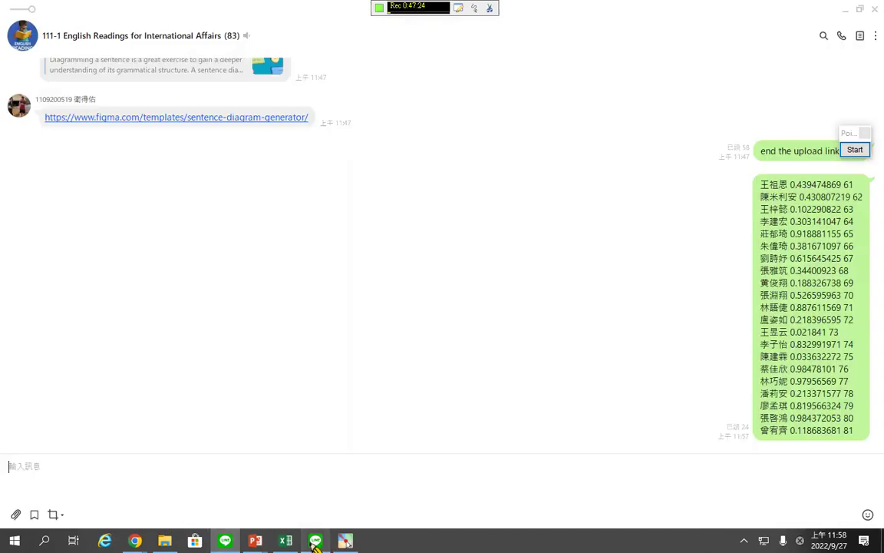
key("ctrl+v")
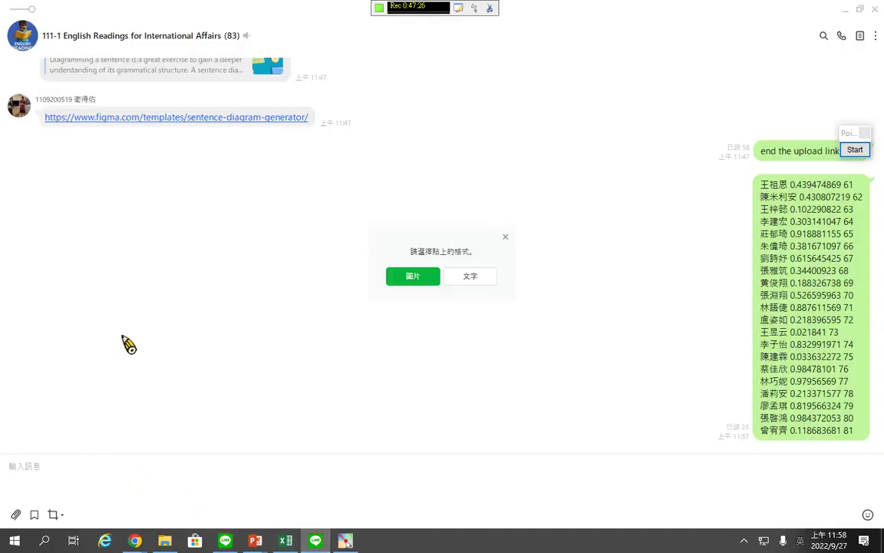
left_click(480, 279)
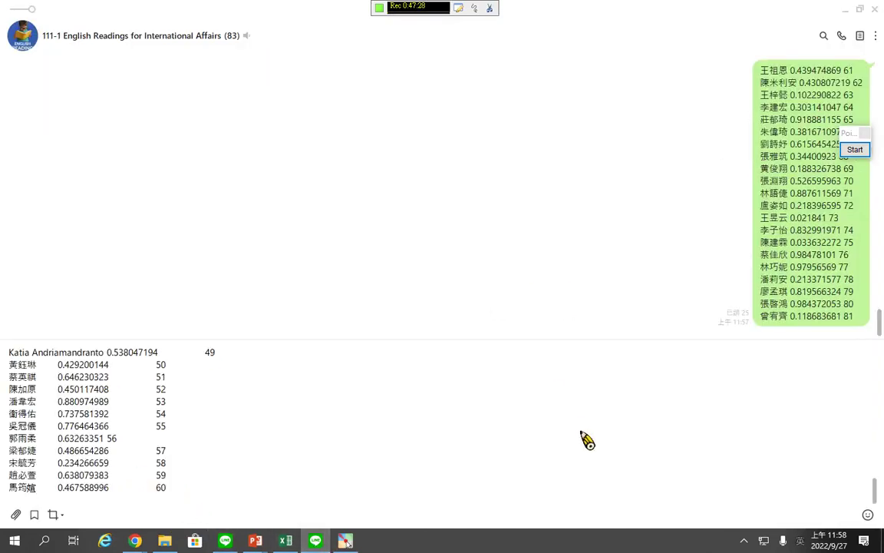
Add the heading "The formal list" and a blank line above the pasted names, and send the message to the group.
scroll(75, 476, "up", 15)
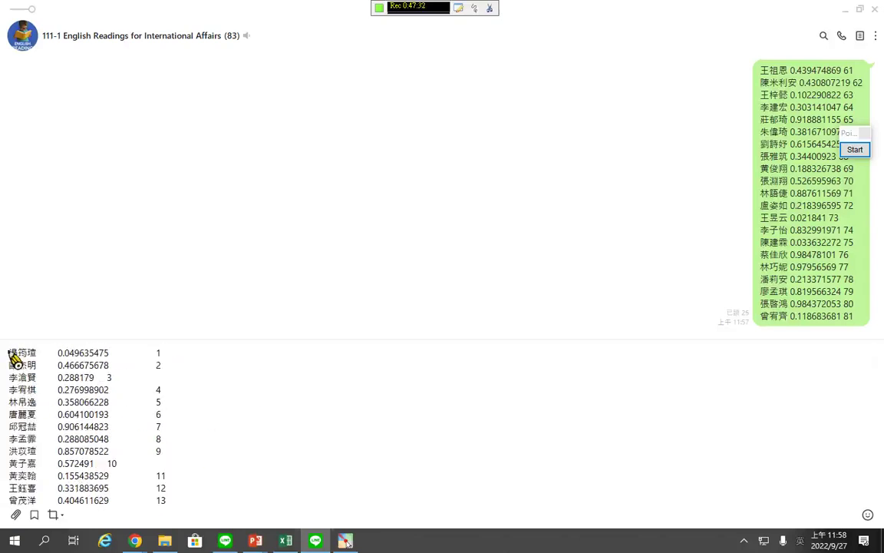
left_click(9, 351)
type("The for")
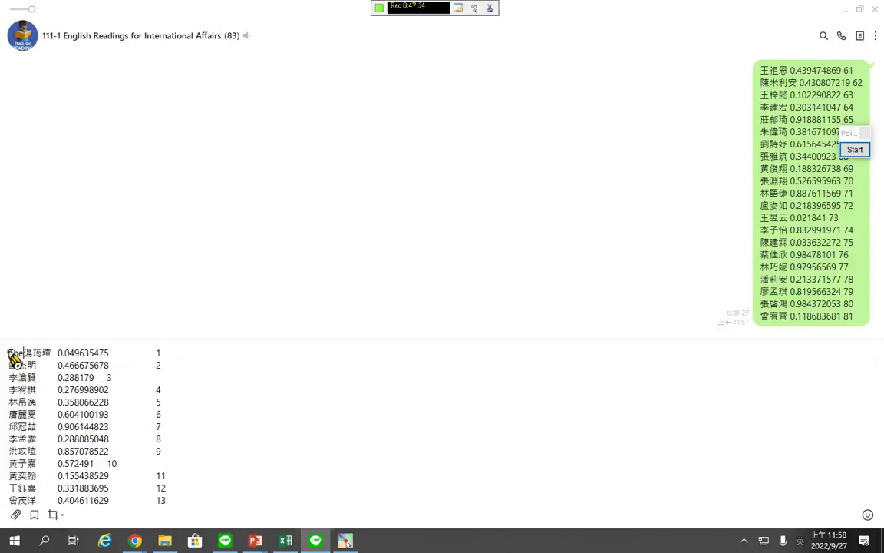
type("mal Li")
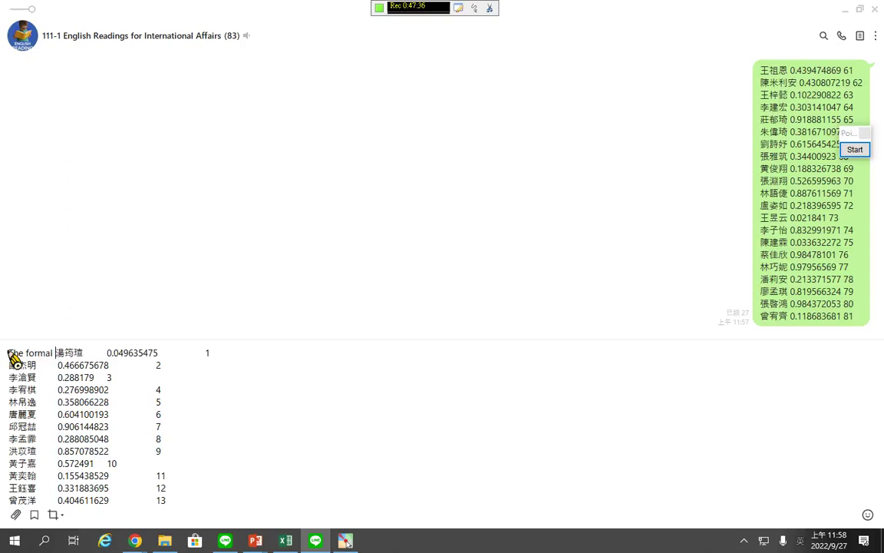
type("st")
key("shift+Return")
key("shift+Return")
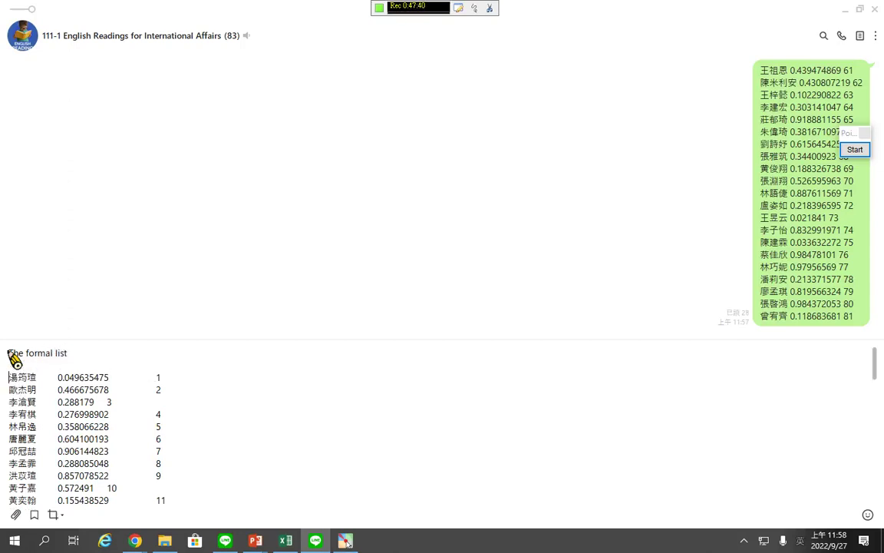
key("Return")
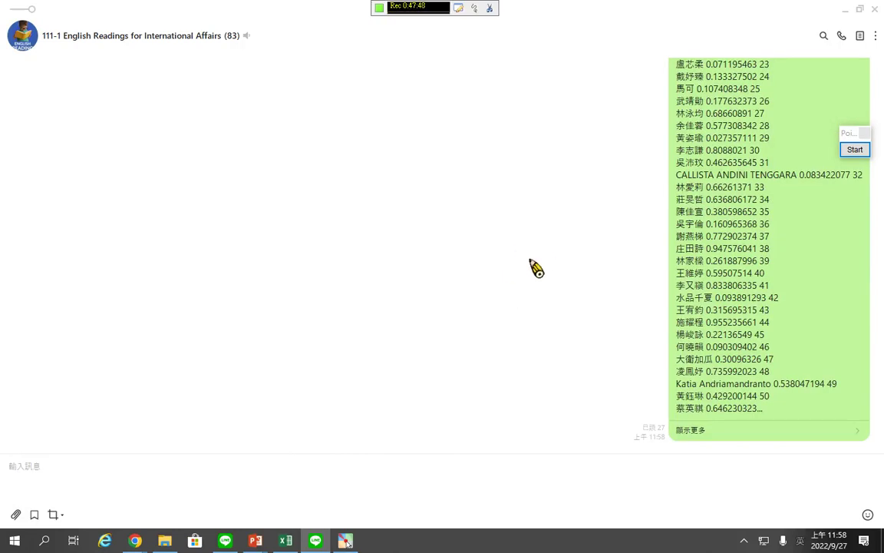
Send the message "I don't want to take the test. (if you are in the formal list)" to the class group.
scroll(552, 270, "up", 8)
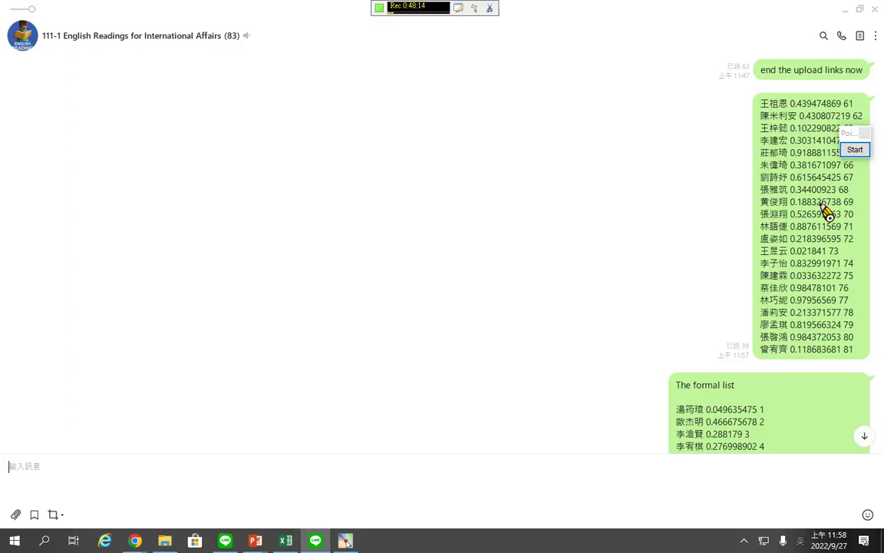
scroll(494, 292, "down", 4)
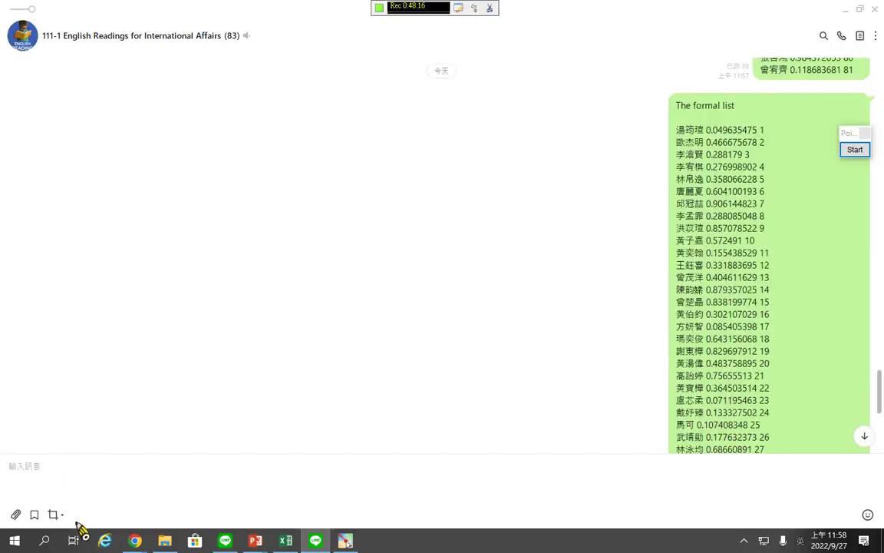
left_click(49, 479)
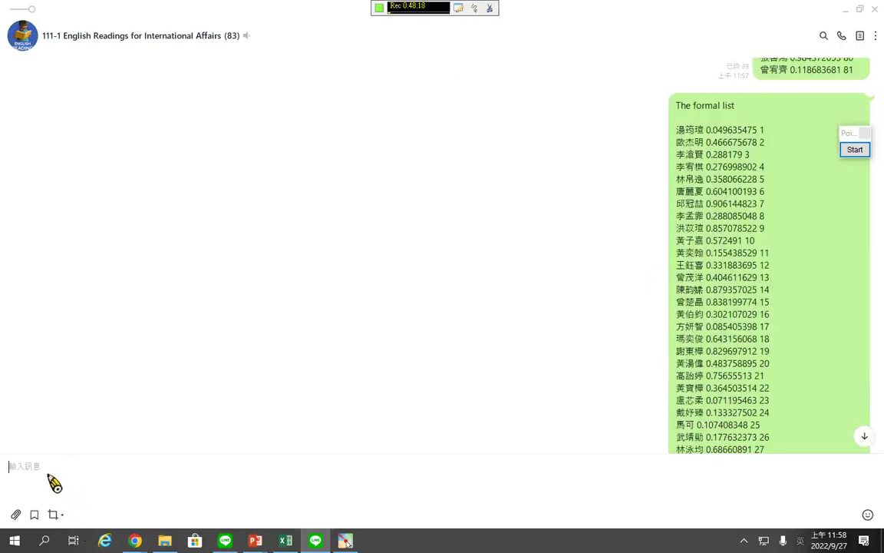
scroll(746, 241, "up", 4)
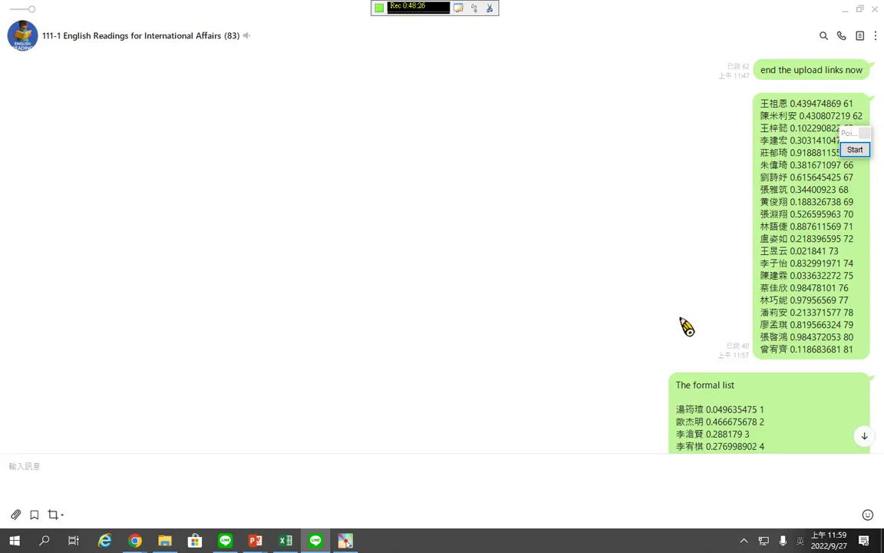
scroll(686, 326, "down", 4)
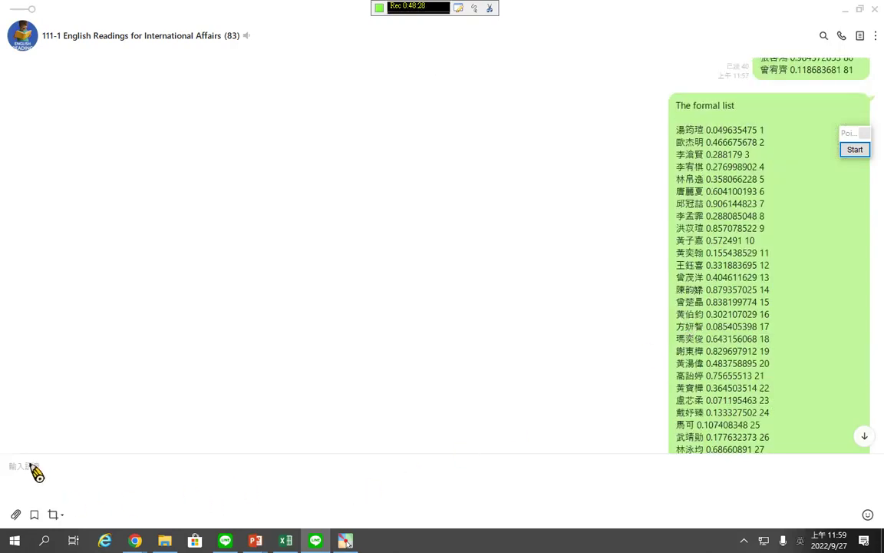
type("i")
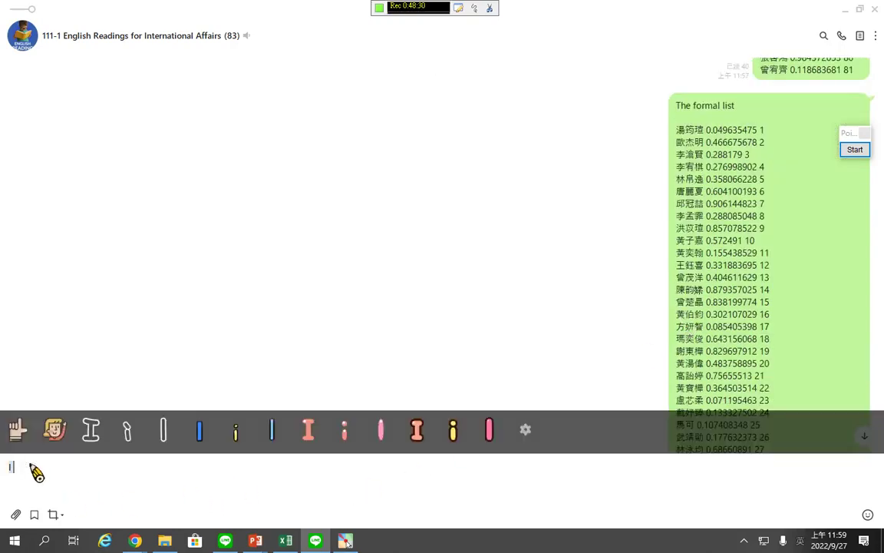
key("BackSpace")
key("BackSpace")
key("BackSpace")
key("BackSpace")
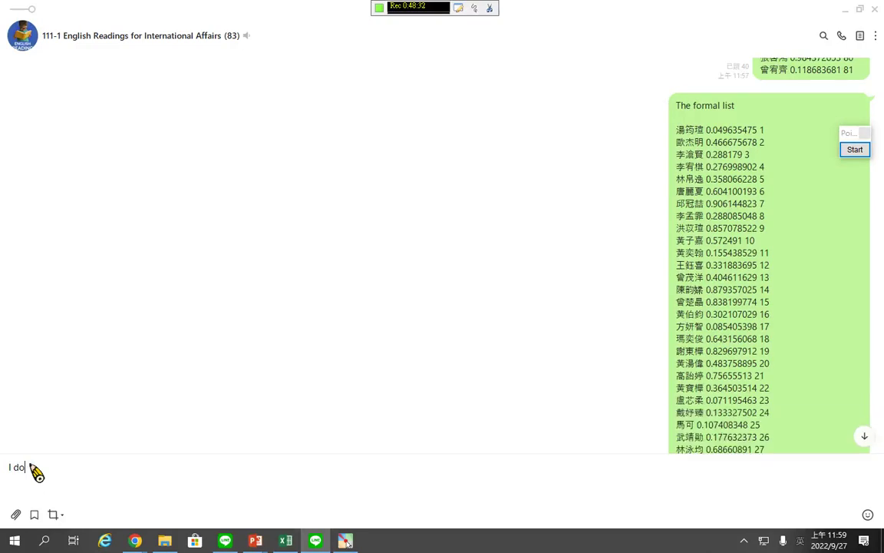
type("don't")
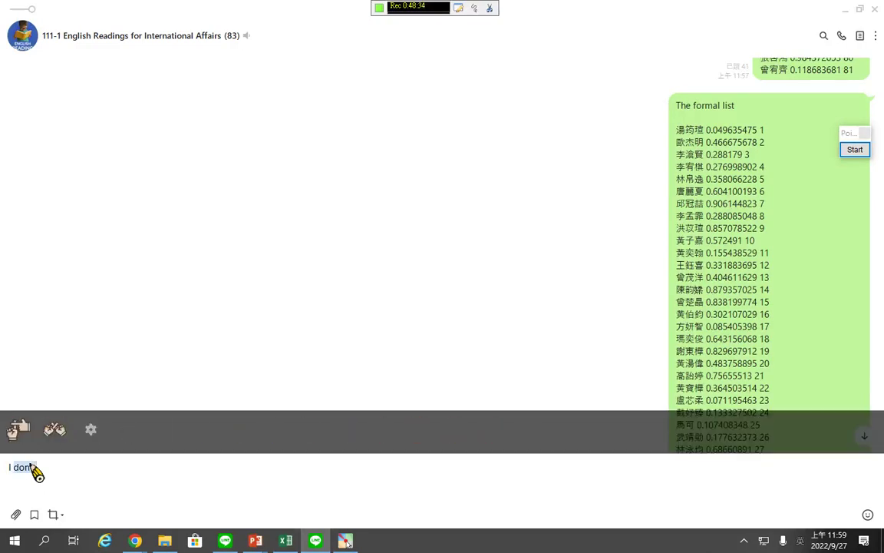
type(" want to tak")
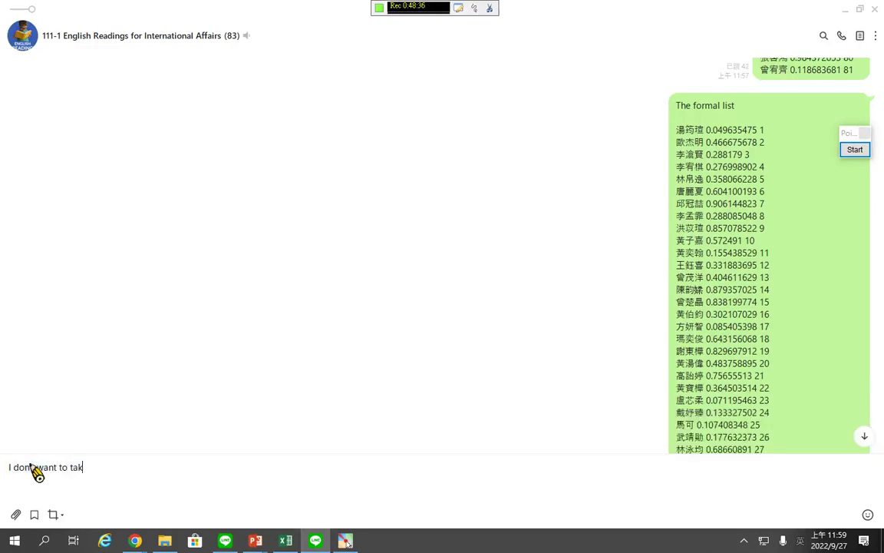
type("e the test. (")
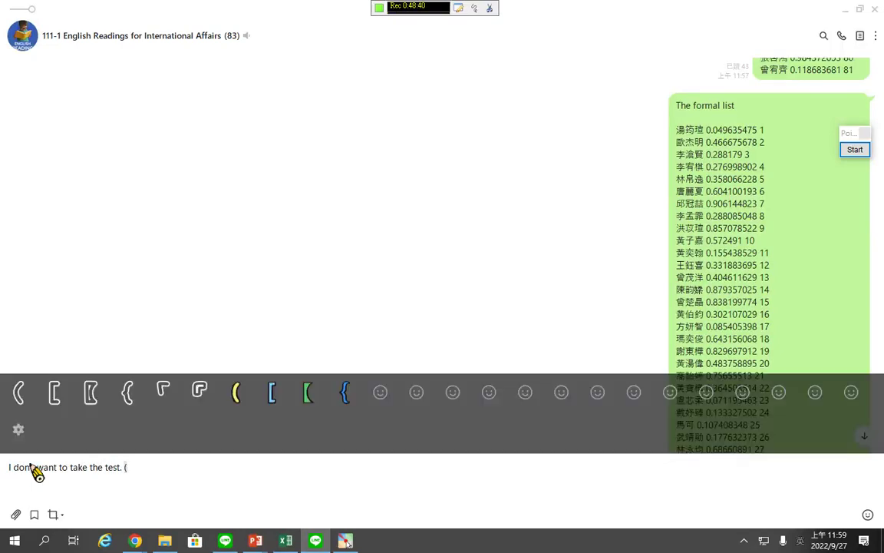
type("if you are in the formal list")
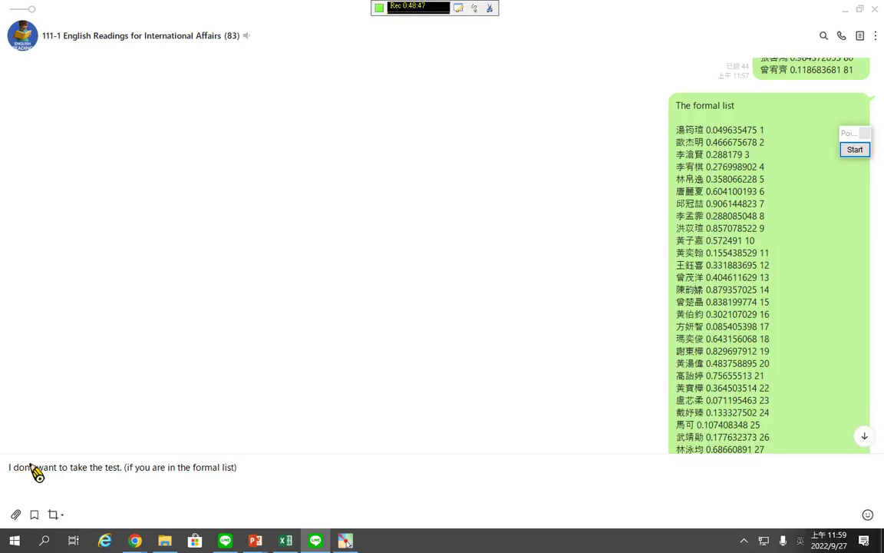
key("Return")
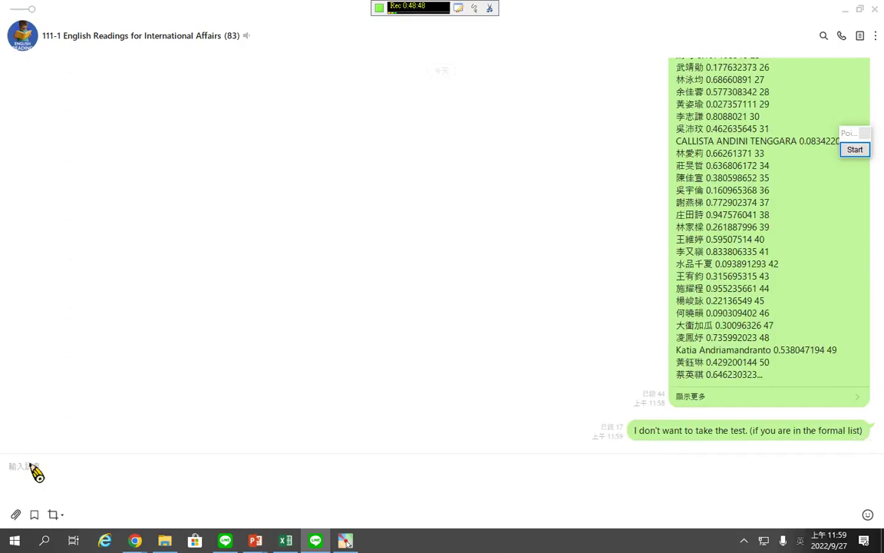